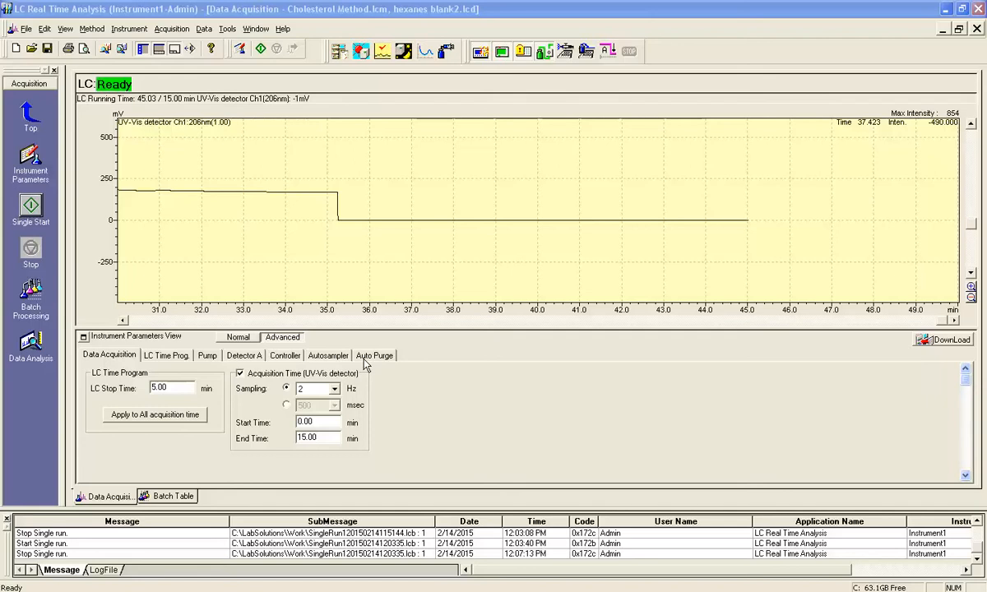
{"action": "left_click", "coordinate": [246, 339]}
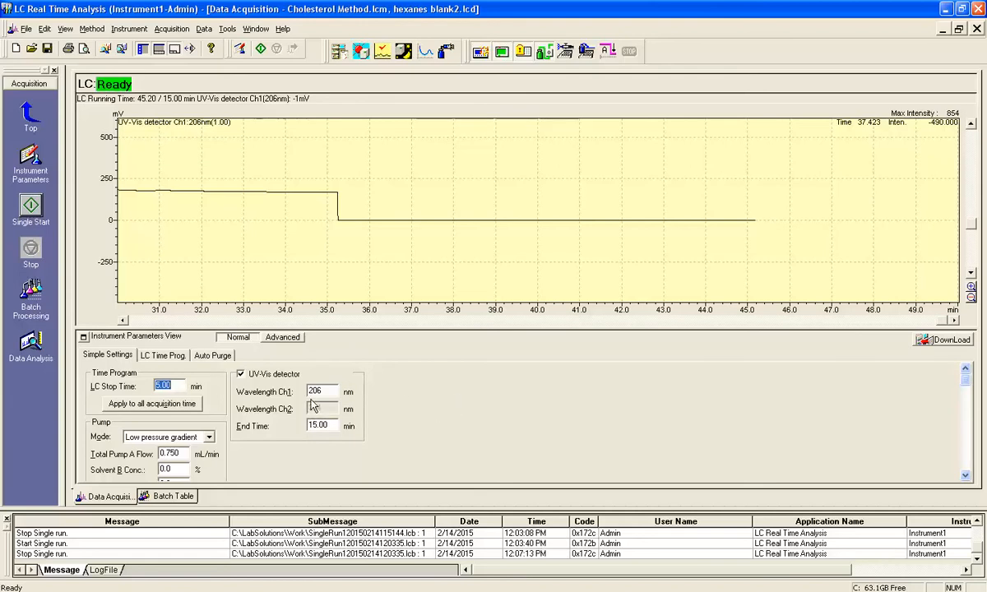
{"action": "left_click", "coordinate": [280, 338]}
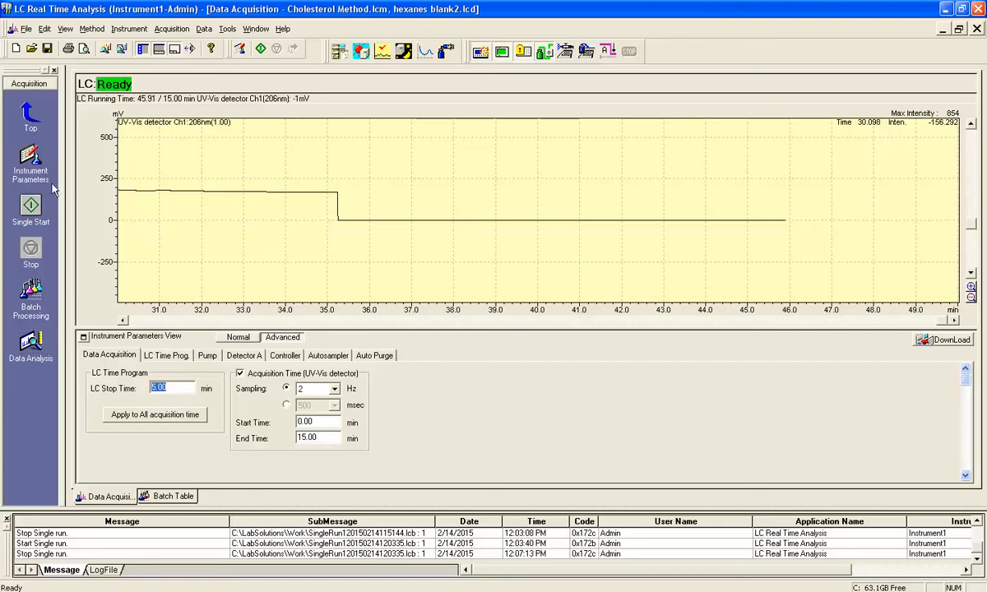
{"action": "left_click", "coordinate": [34, 123]}
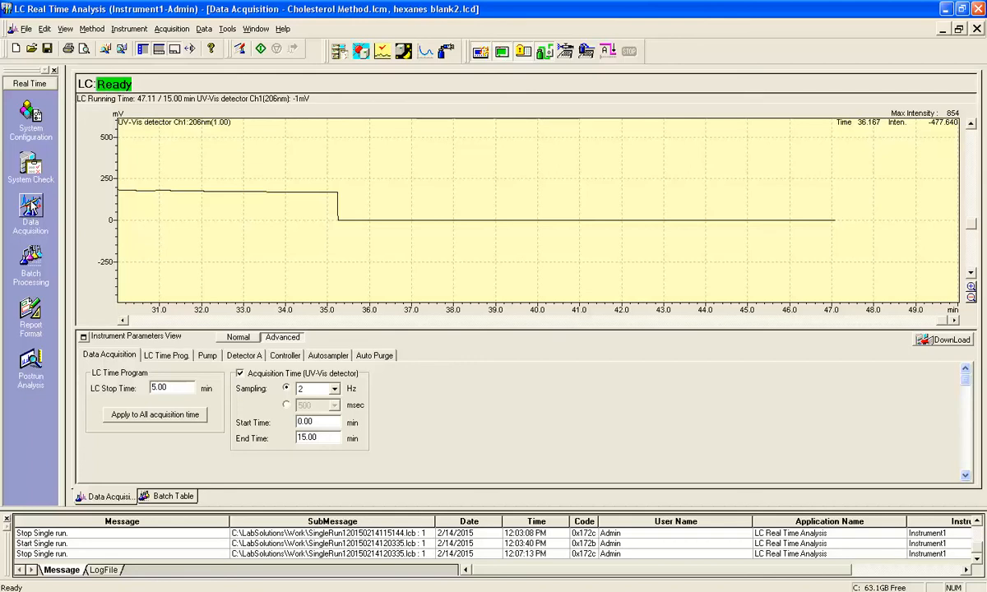
{"action": "left_click", "coordinate": [25, 210]}
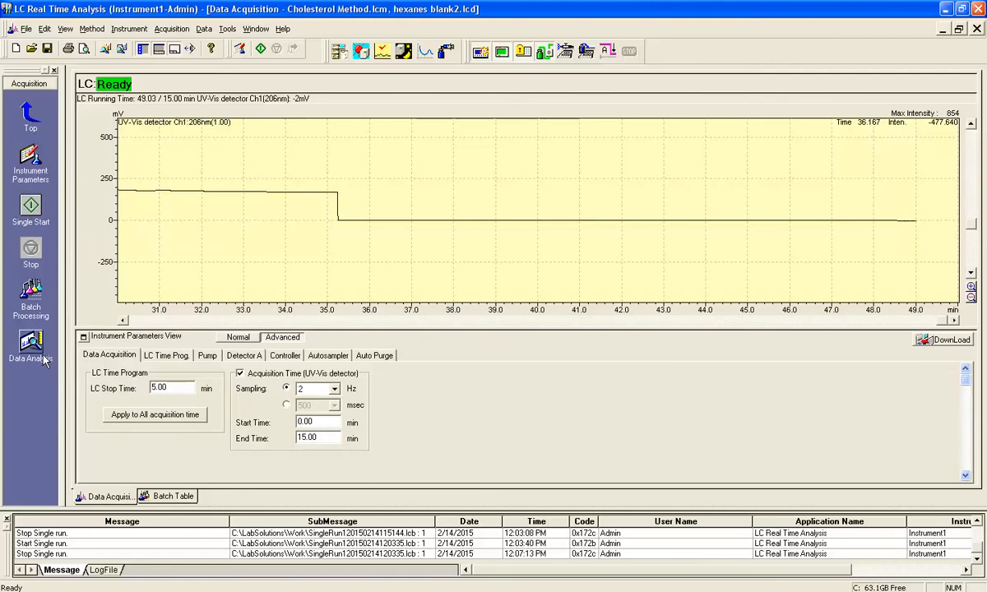
- Start a single run setup with the sample name "cholesterol test run #1" and turn off Auto Increment for the data file
{"action": "left_click", "coordinate": [36, 212]}
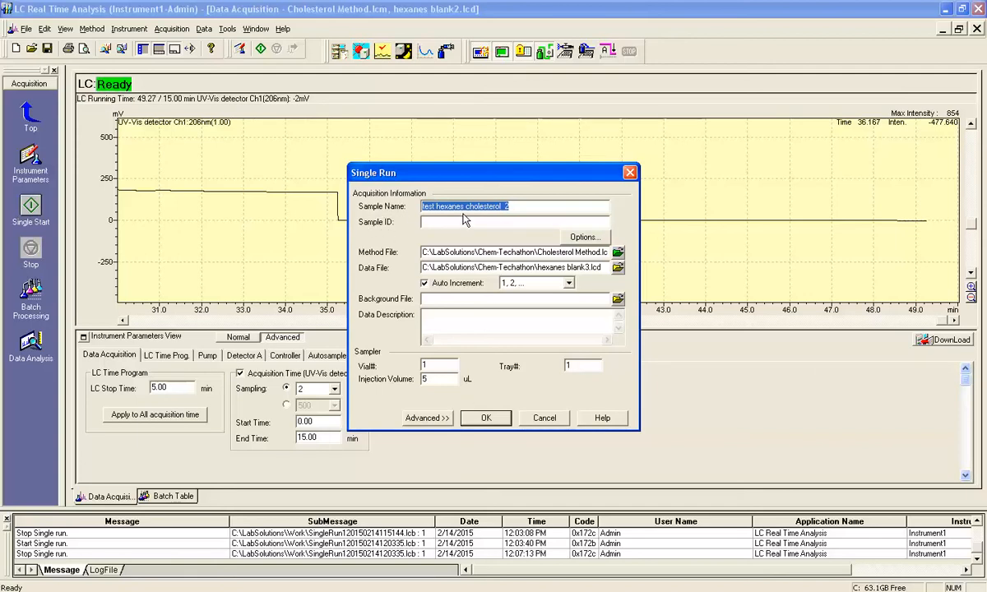
{"action": "type", "text": "c"}
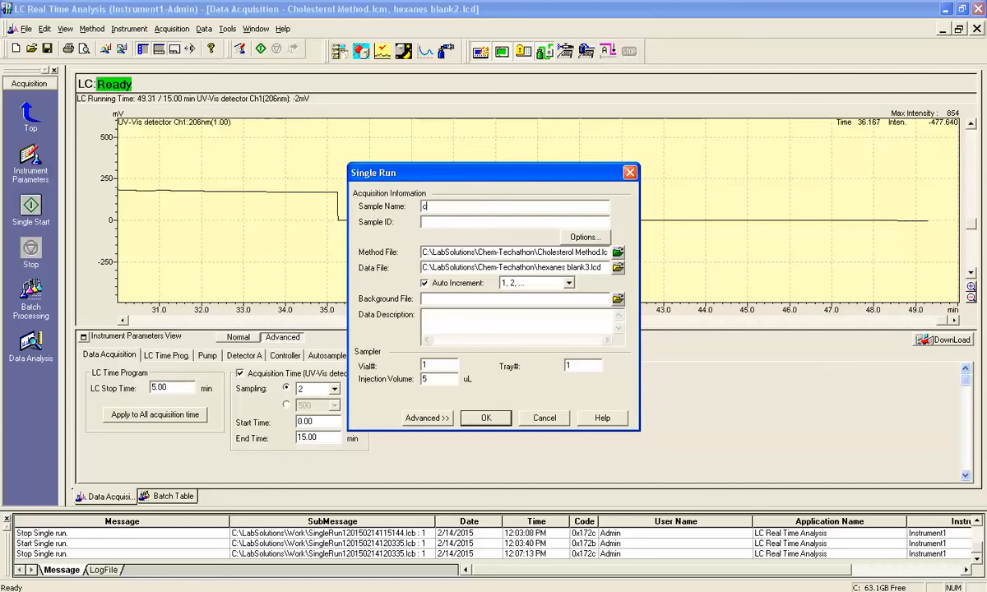
{"action": "type", "text": "holesterol test run #1"}
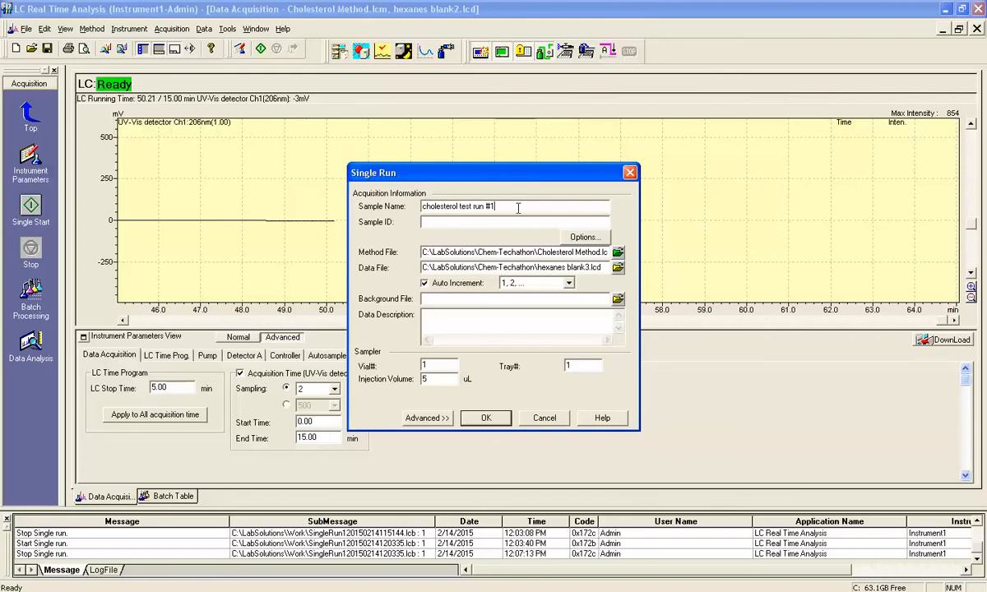
{"action": "left_click", "coordinate": [436, 283]}
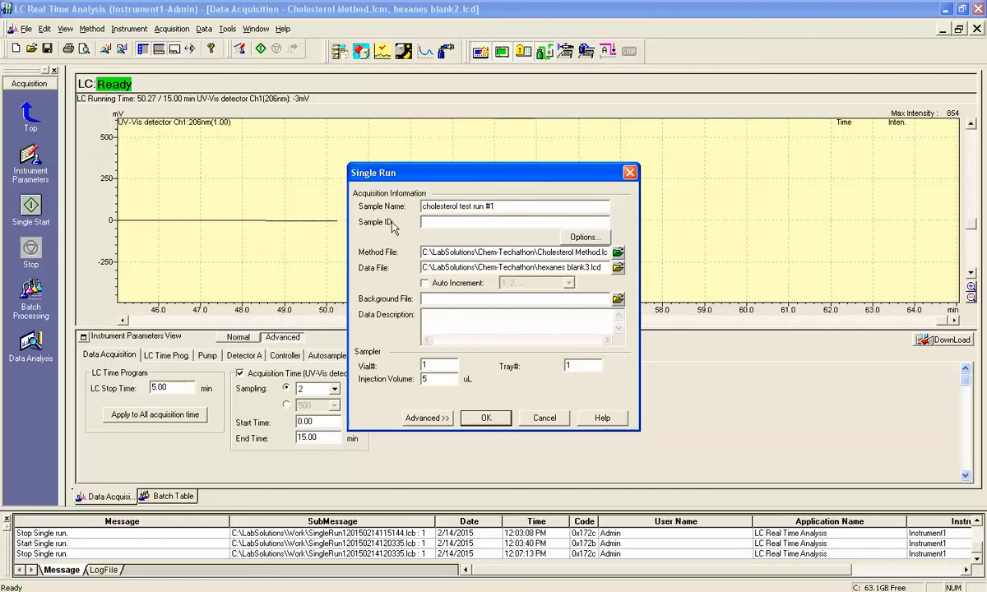
{"action": "left_click", "coordinate": [450, 223]}
- Choose Cholesterol Method.lcm from the LabSolutions\Chem-Techathon folder as the run's method file
{"action": "left_click", "coordinate": [618, 254]}
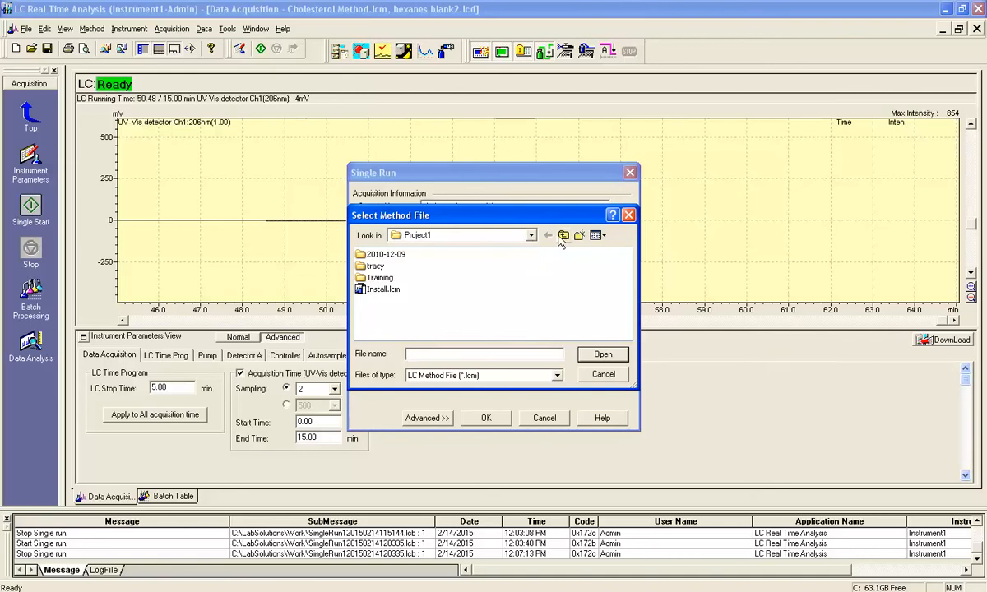
{"action": "left_click", "coordinate": [629, 216]}
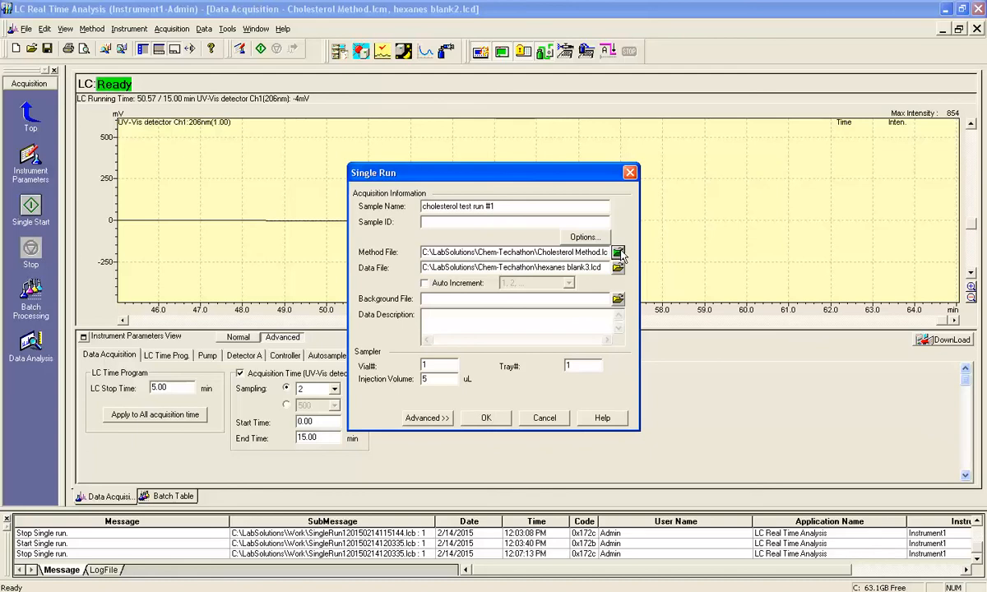
{"action": "left_click", "coordinate": [618, 253]}
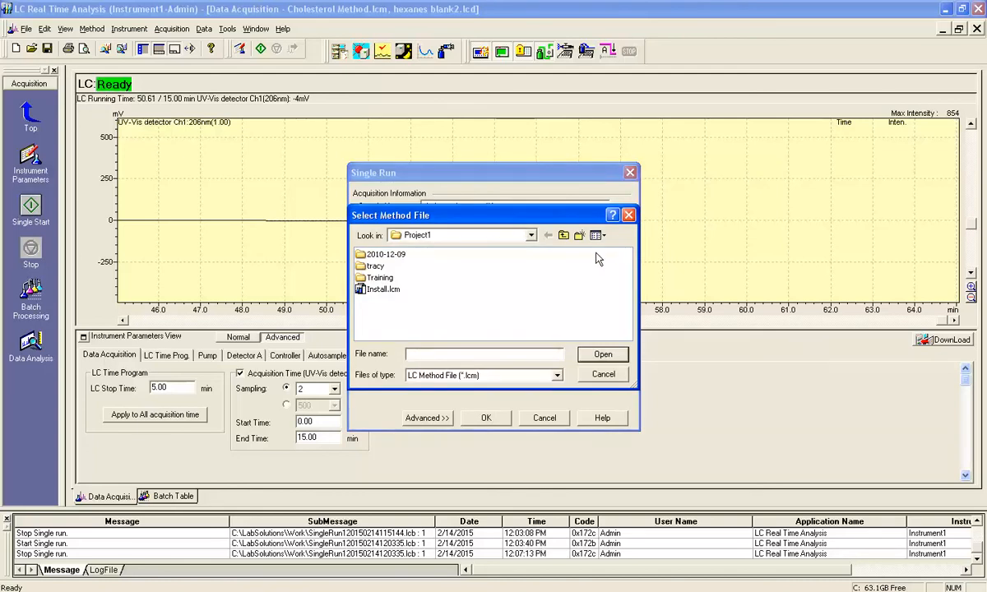
{"action": "left_click", "coordinate": [531, 235]}
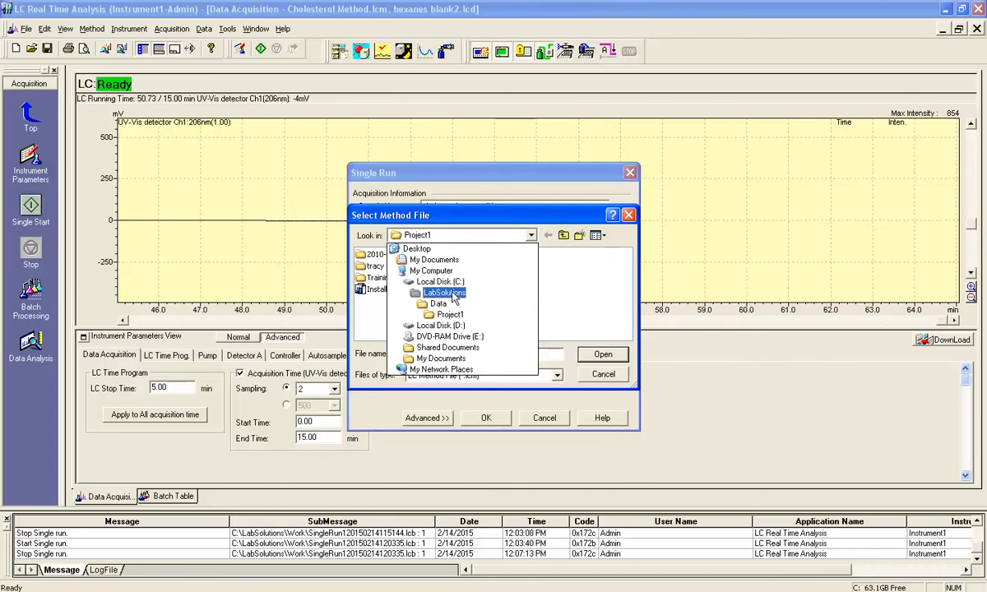
{"action": "left_click", "coordinate": [449, 294]}
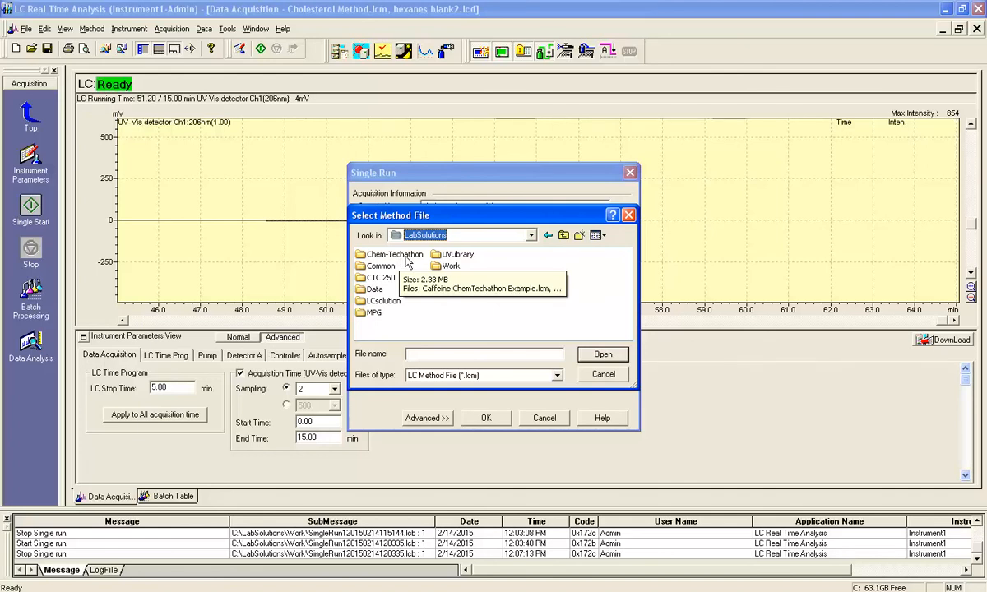
{"action": "double_click", "coordinate": [407, 260]}
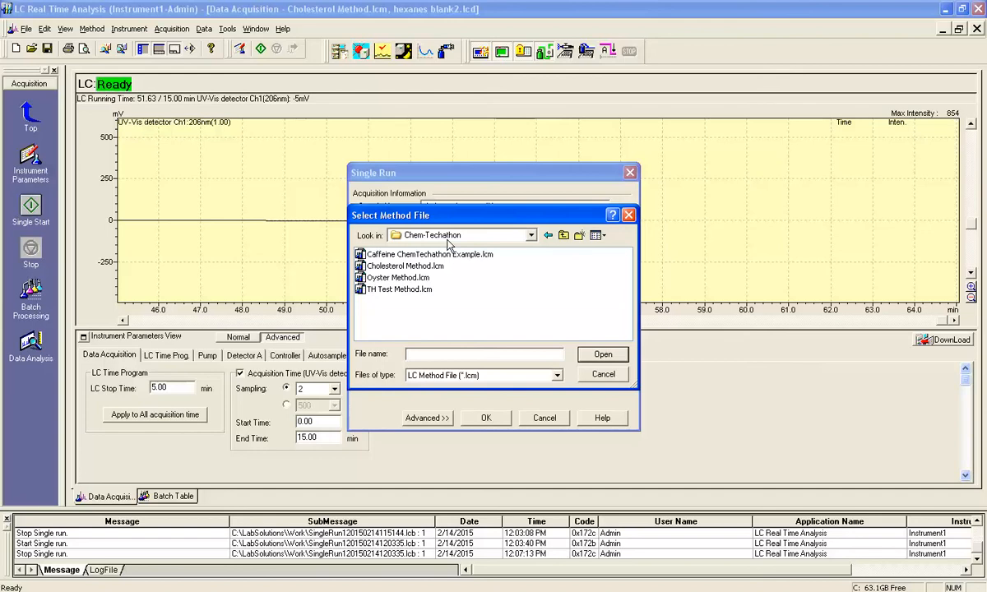
{"action": "double_click", "coordinate": [414, 272]}
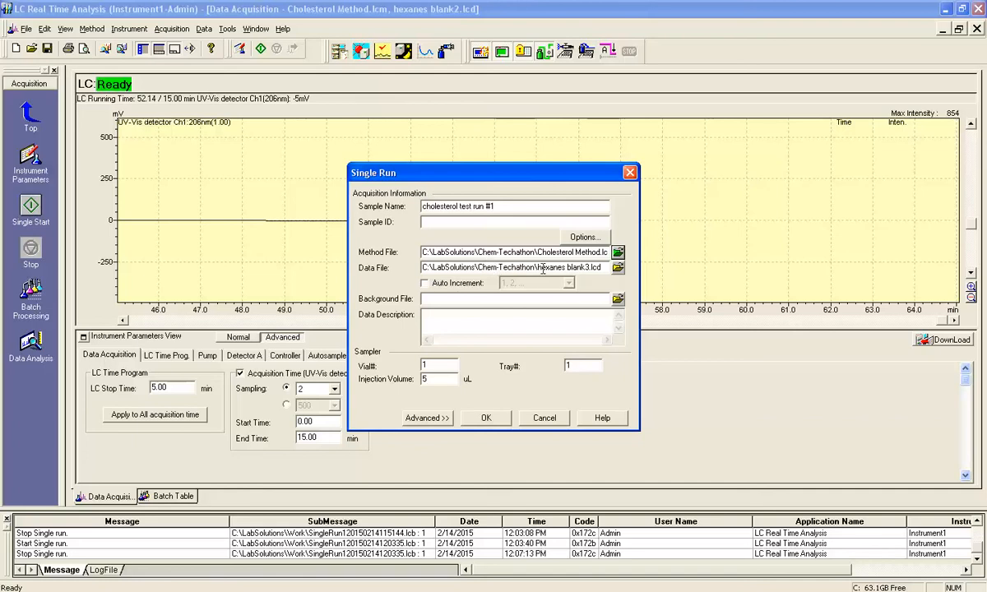
- Set the run's data file to "cholesterol test run #1" in the LabSolutions\Chem-Techathon folder
{"action": "left_click", "coordinate": [618, 270]}
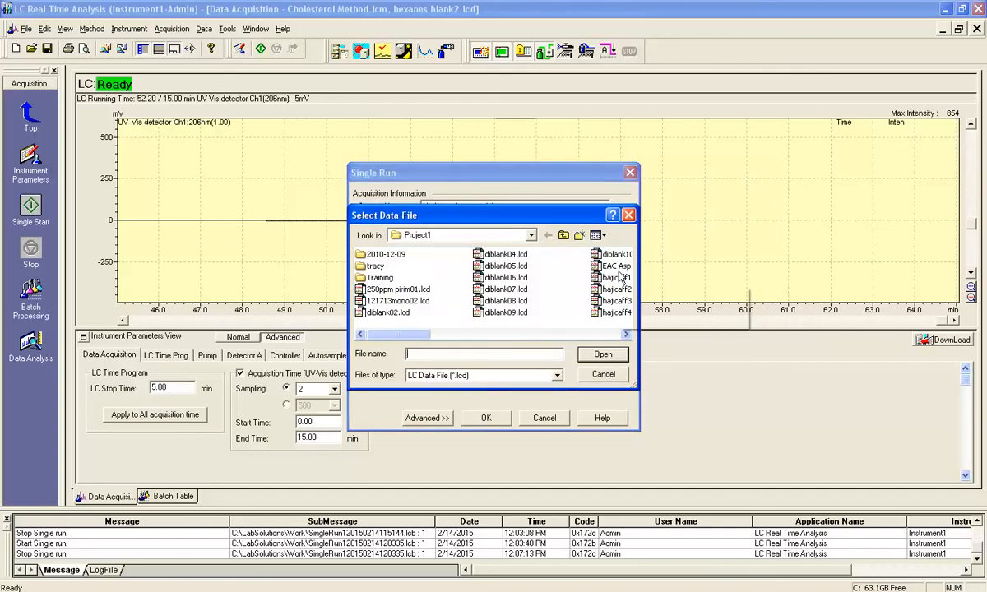
{"action": "left_click", "coordinate": [628, 214]}
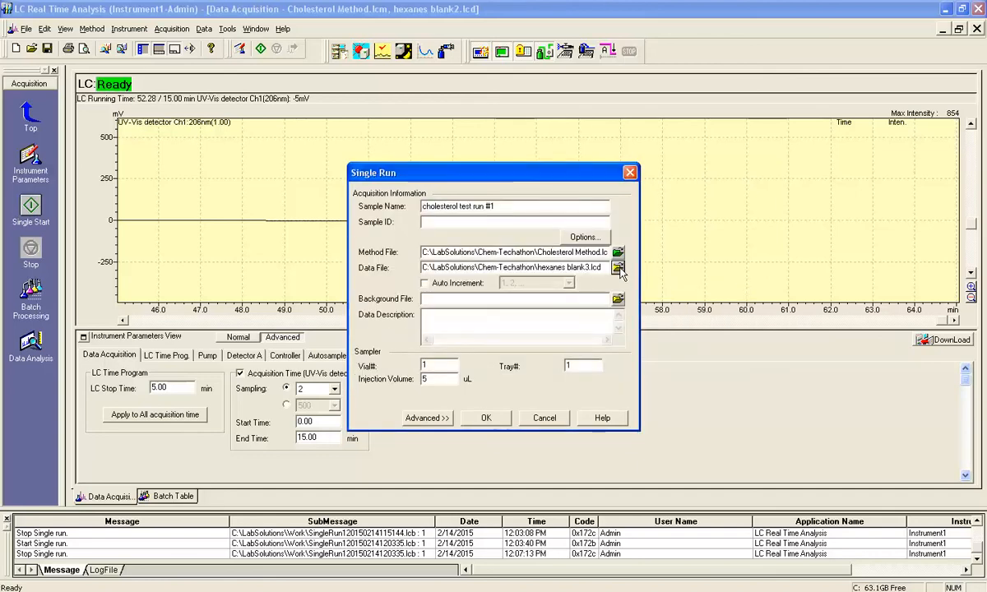
{"action": "left_click", "coordinate": [618, 269]}
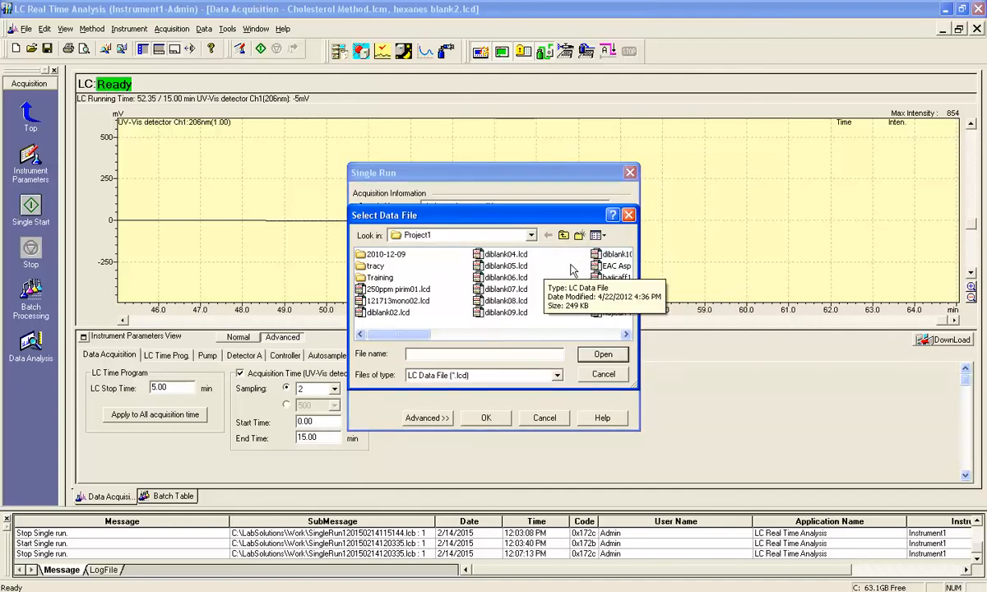
{"action": "left_click", "coordinate": [533, 237]}
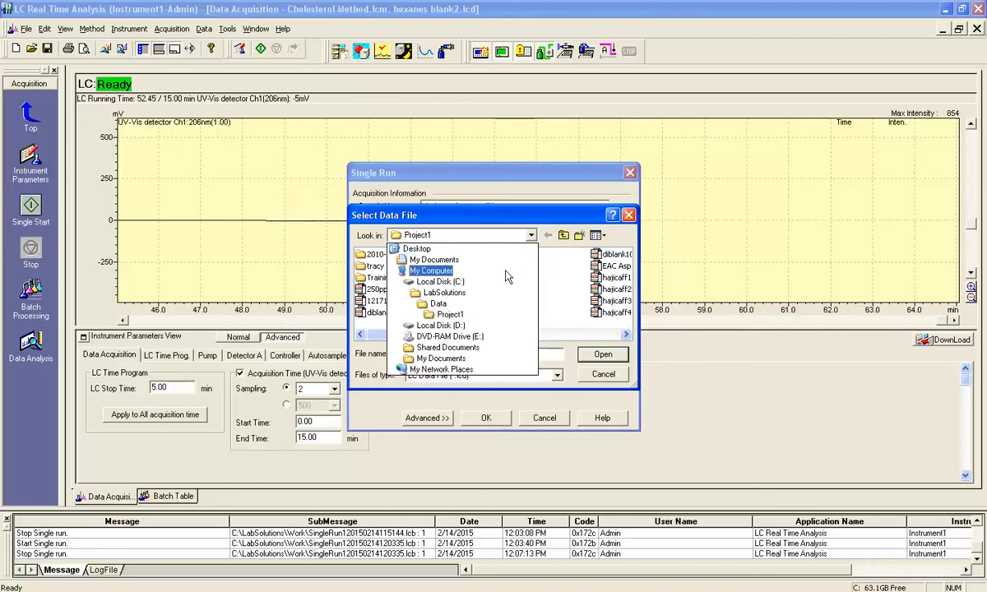
{"action": "left_click", "coordinate": [444, 292]}
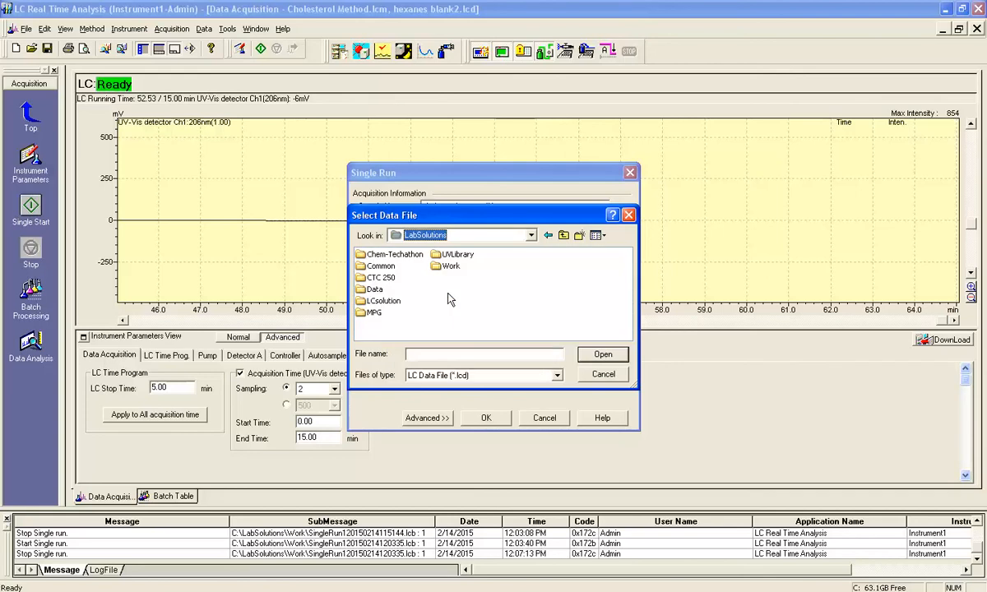
{"action": "double_click", "coordinate": [411, 257]}
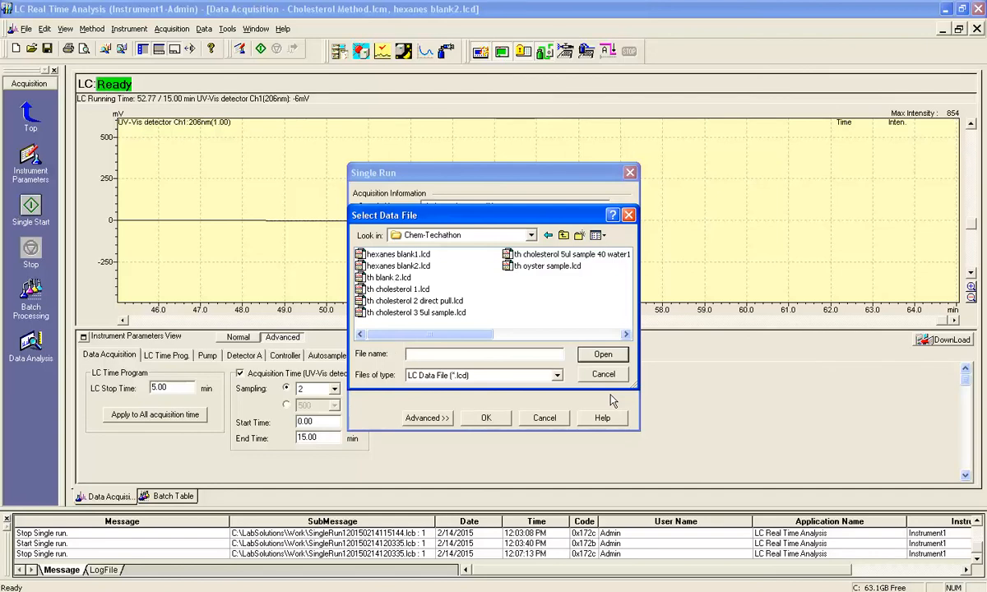
{"action": "type", "text": "cholesetr"}
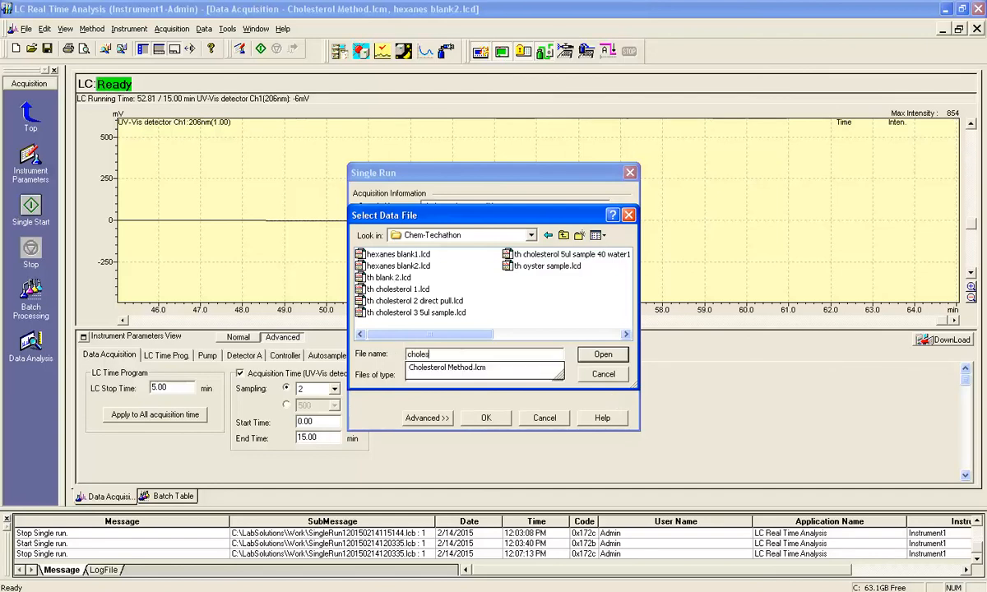
{"action": "key", "text": "BackSpace"}
{"action": "key", "text": "BackSpace"}
{"action": "key", "text": "BackSpace"}
{"action": "key", "text": "BackSpace"}
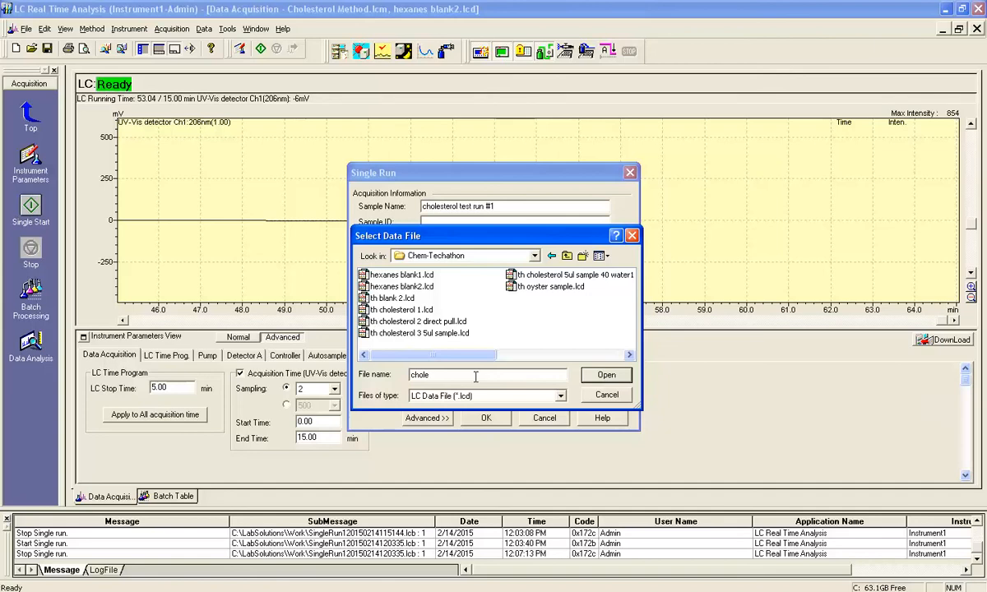
{"action": "type", "text": "sterol test run #1"}
{"action": "left_click", "coordinate": [595, 377]}
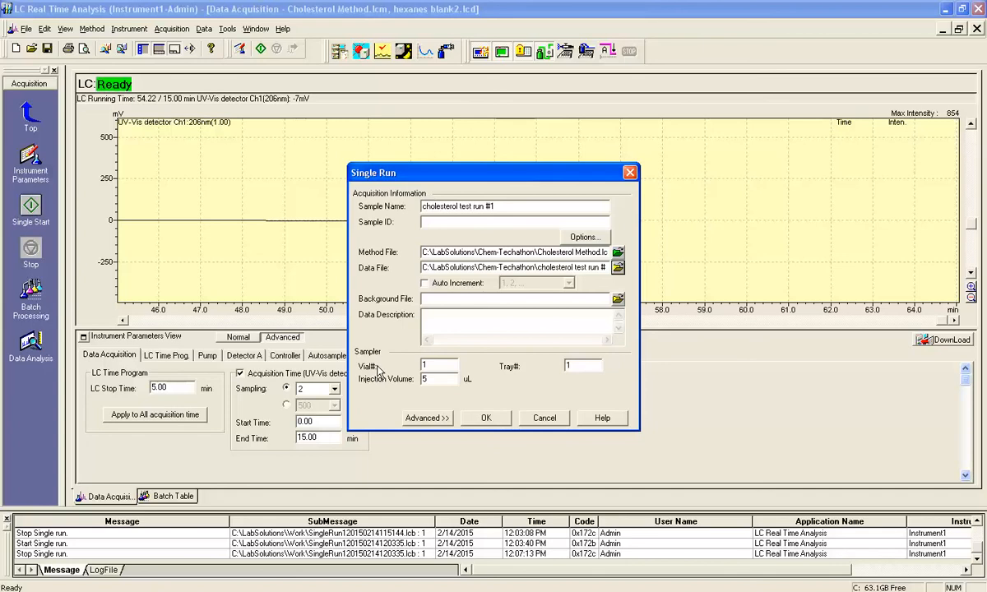
- Set the vial number to 2 and the injection volume to 10 uL, and start the single run
{"action": "left_click", "coordinate": [423, 366]}
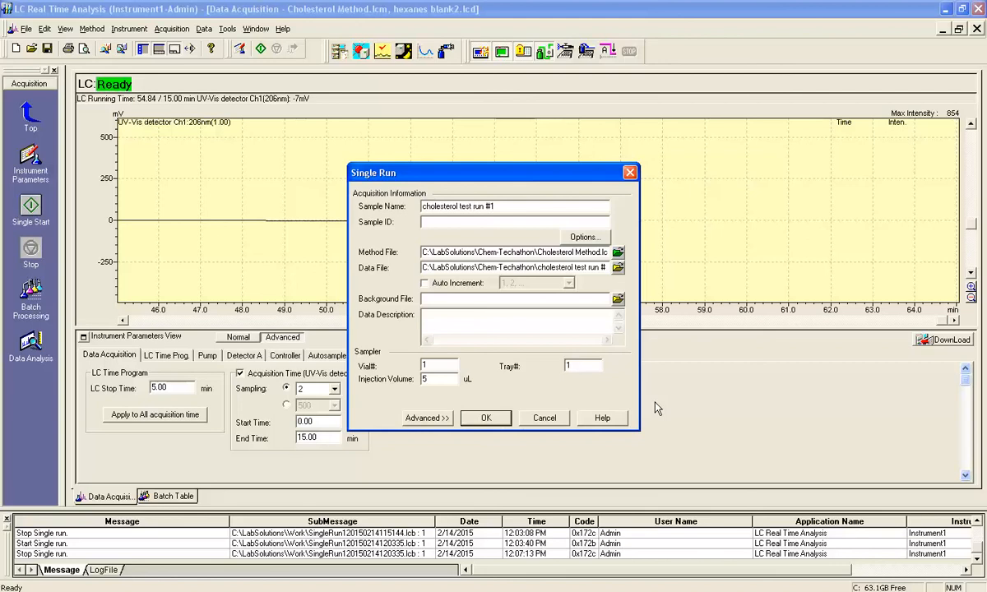
{"action": "left_click_drag", "start_coordinate": [559, 183], "coordinate": [548, 309]}
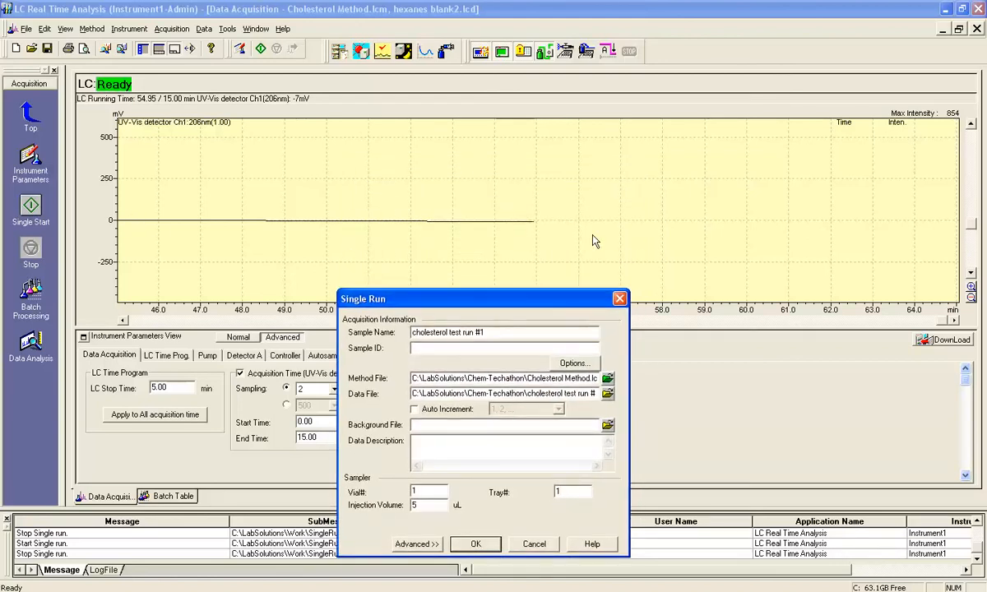
{"action": "left_click_drag", "start_coordinate": [533, 300], "coordinate": [523, 250]}
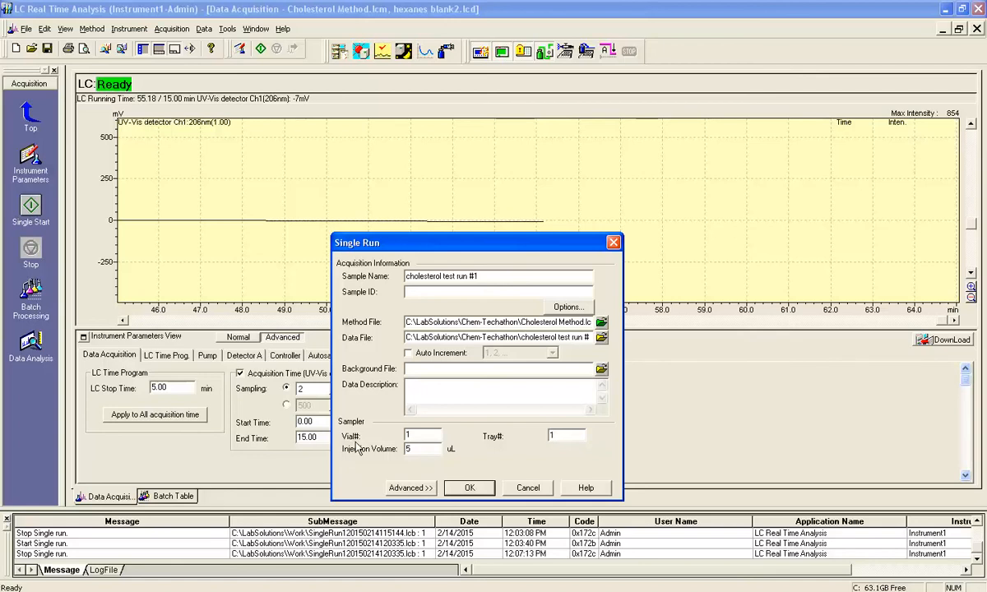
{"action": "left_click_drag", "start_coordinate": [411, 434], "coordinate": [395, 435]}
{"action": "type", "text": "2"}
{"action": "type", "text": "10"}
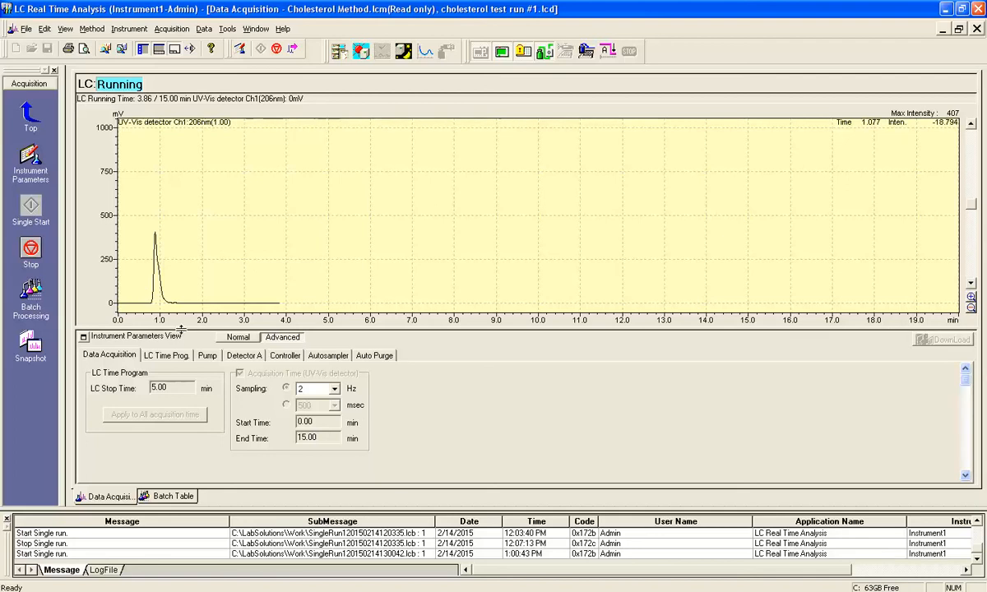
- Stop the data acquisition and apply the 5.00 min LC stop time to all acquisition times
{"action": "double_click", "coordinate": [170, 388]}
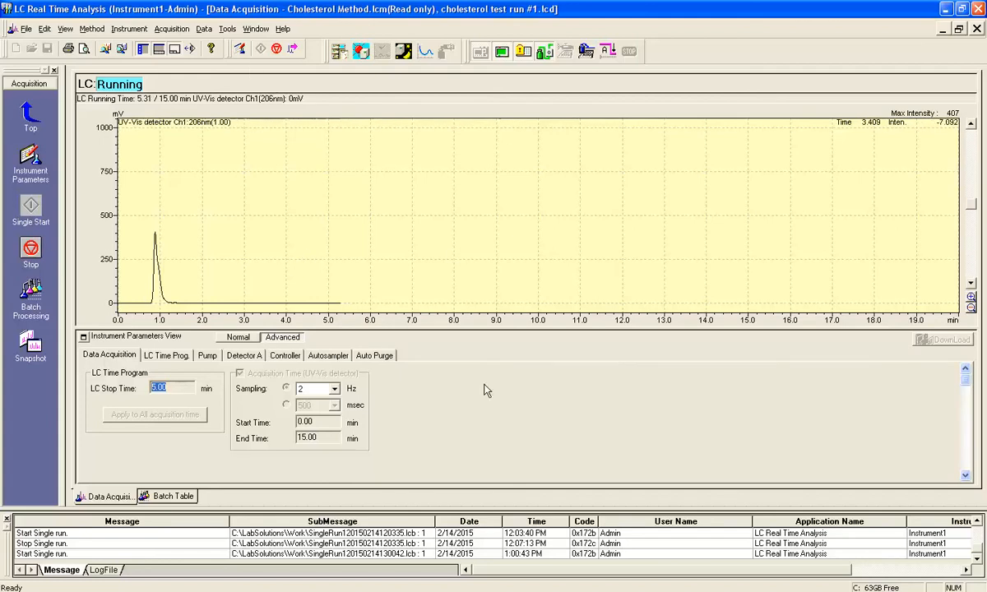
{"action": "left_click", "coordinate": [31, 251]}
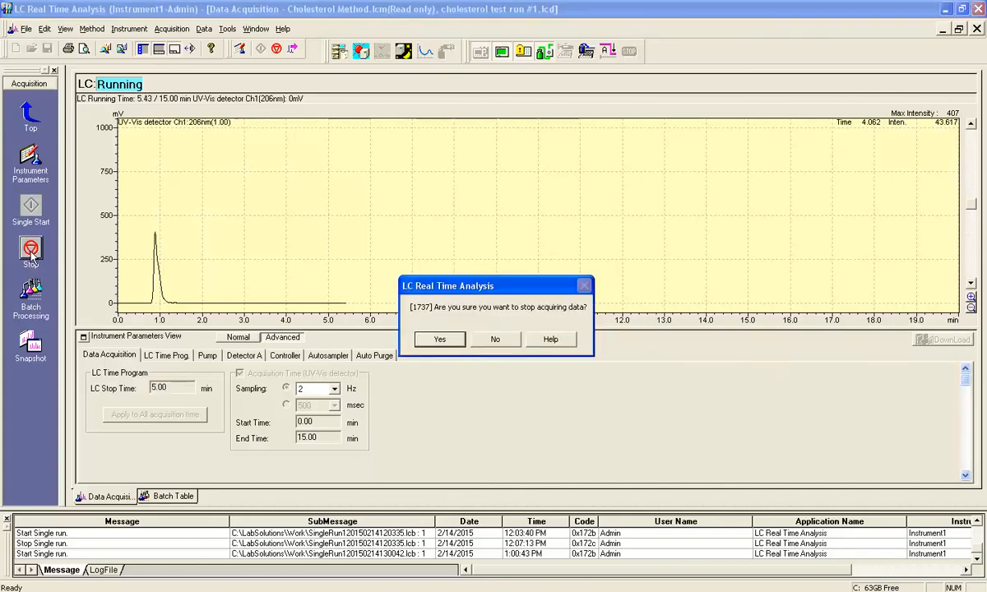
{"action": "left_click", "coordinate": [438, 342]}
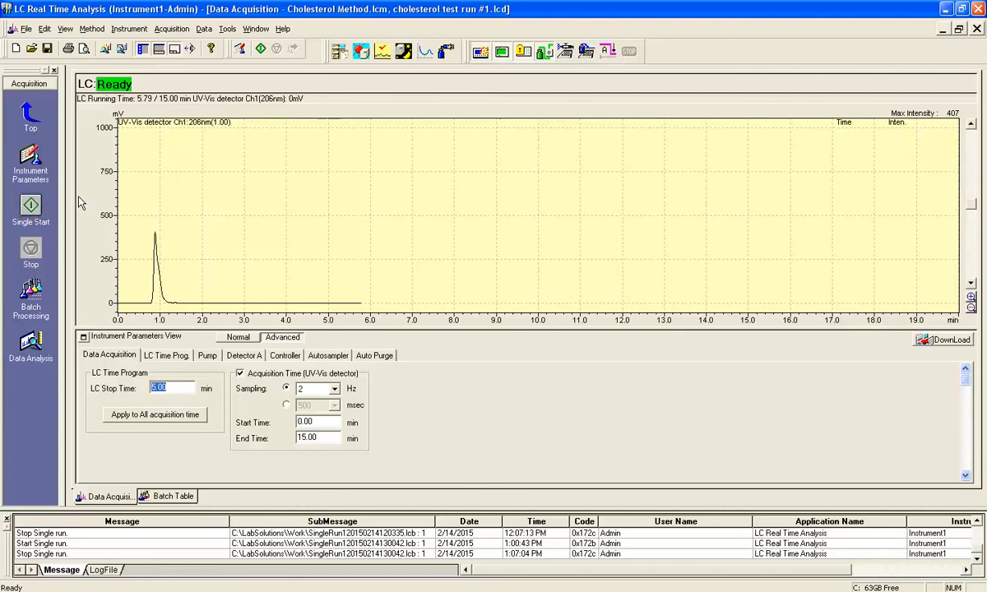
{"action": "left_click", "coordinate": [190, 414]}
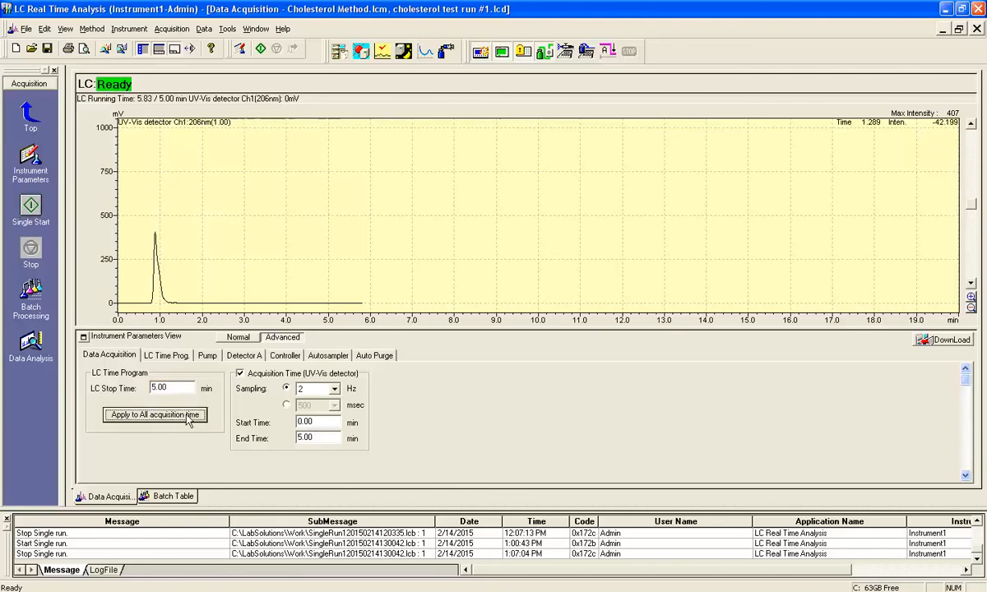